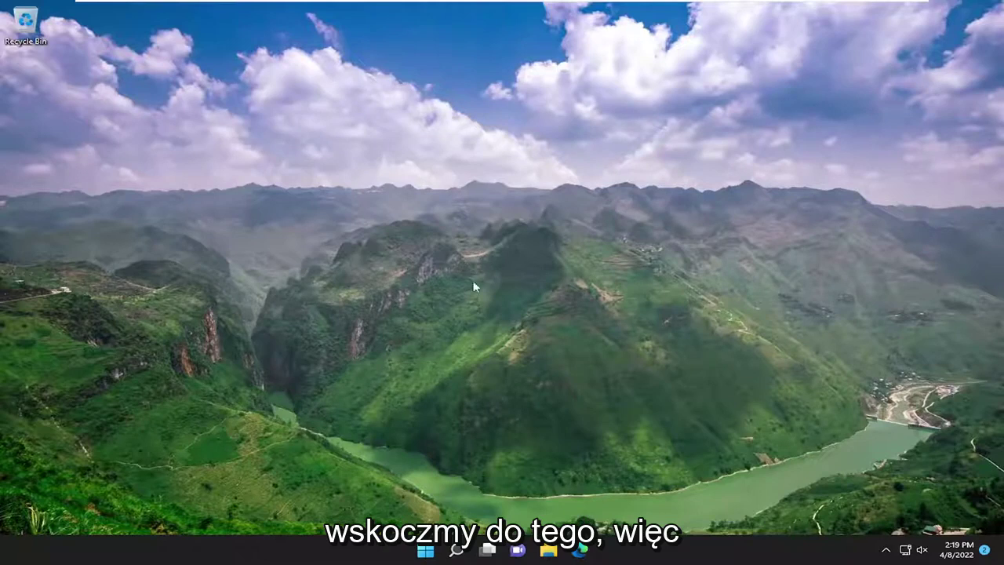
# Find the update settings through a system search for "update" and open the advanced options of Windows Update
pyautogui.click(456, 551)
pyautogui.write('updae')
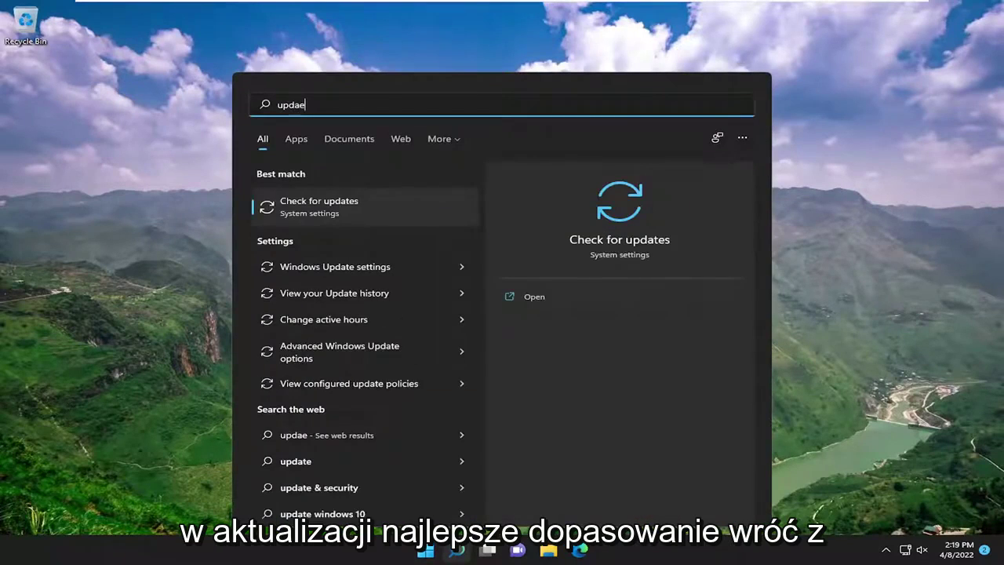
pyautogui.press('BackSpace')
pyautogui.write('te')
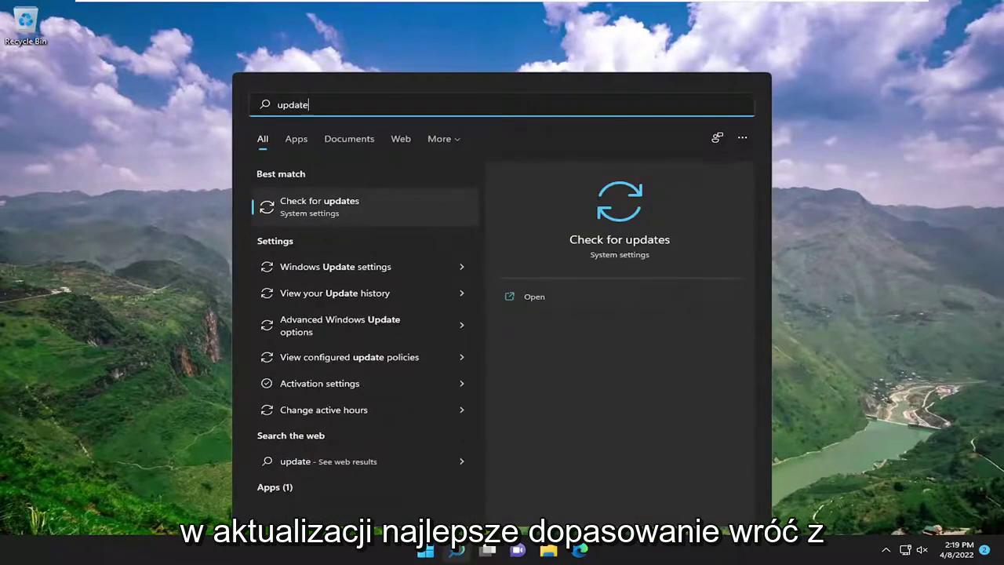
pyautogui.click(330, 203)
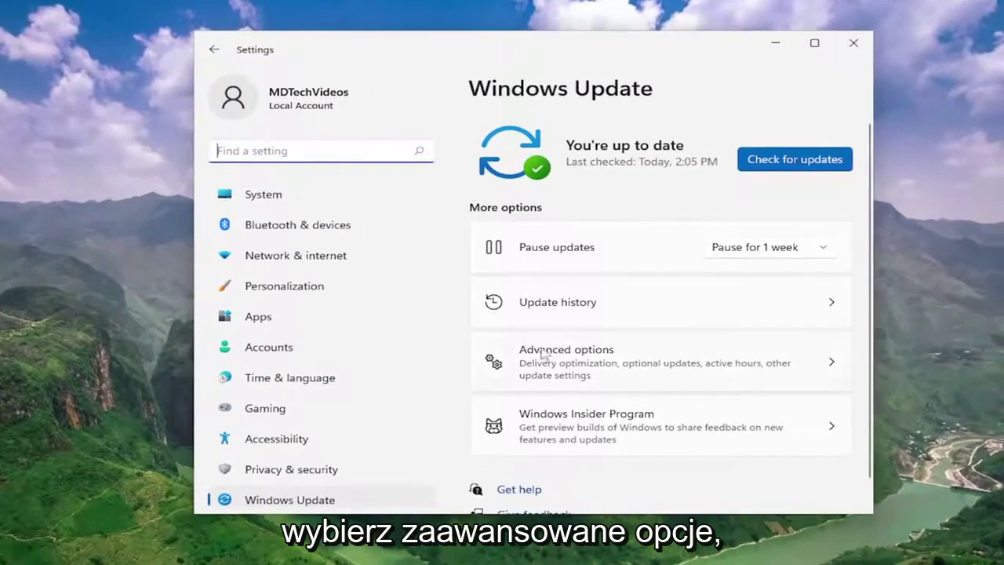
pyautogui.click(583, 359)
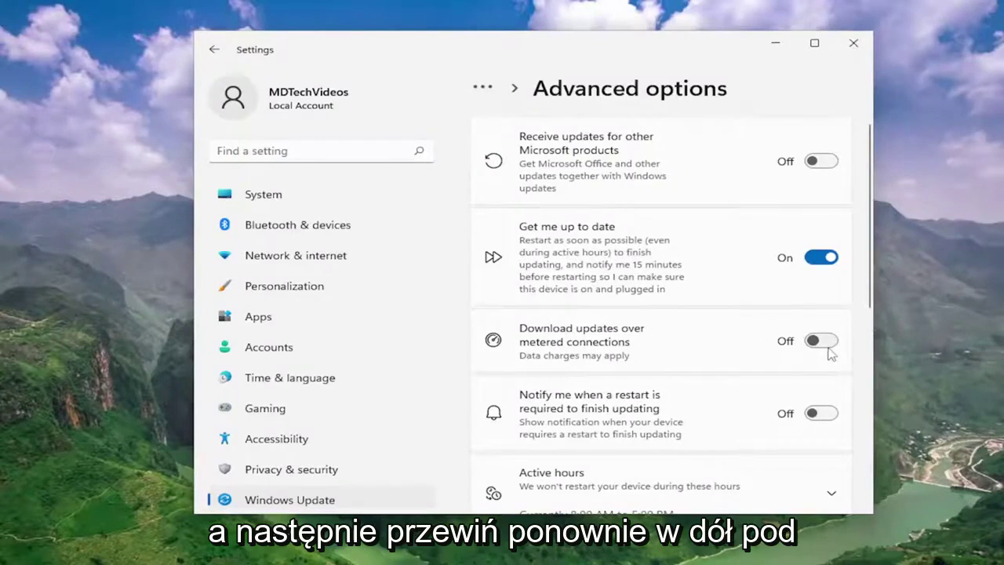
# Turn off downloads from other PCs in the Delivery Optimization settings and close Settings
pyautogui.scroll(-5, 792, 355)
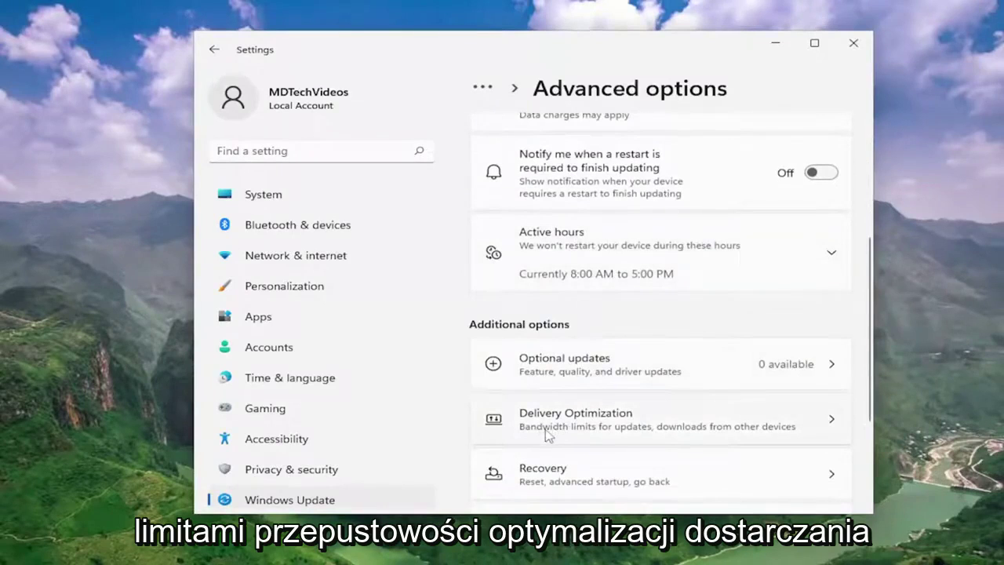
pyautogui.click(708, 426)
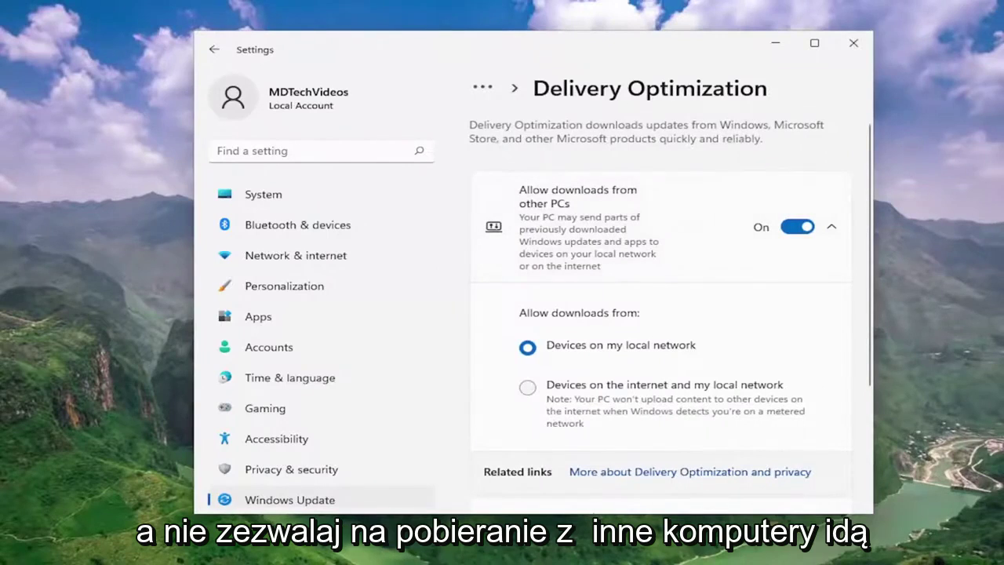
pyautogui.click(787, 229)
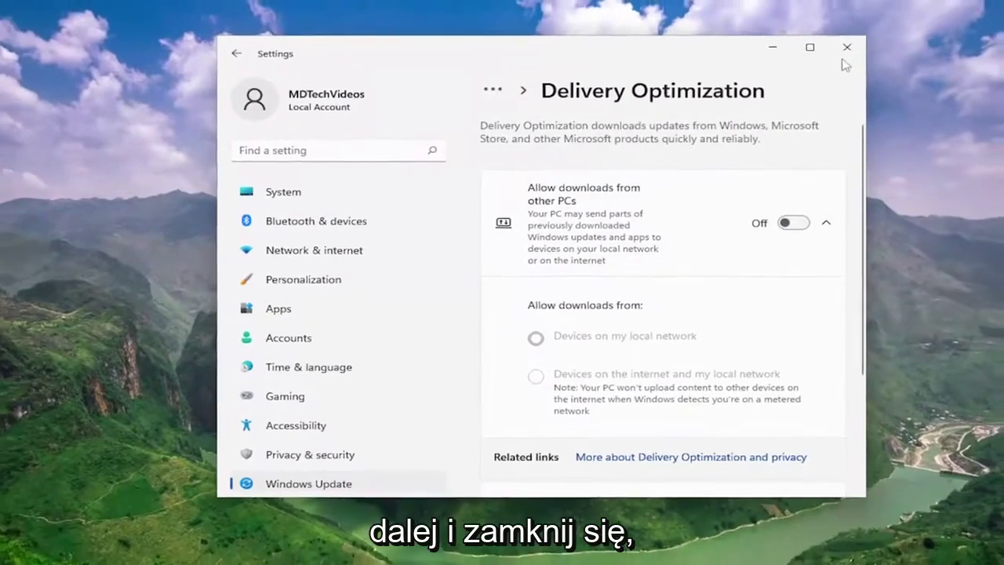
pyautogui.click(854, 43)
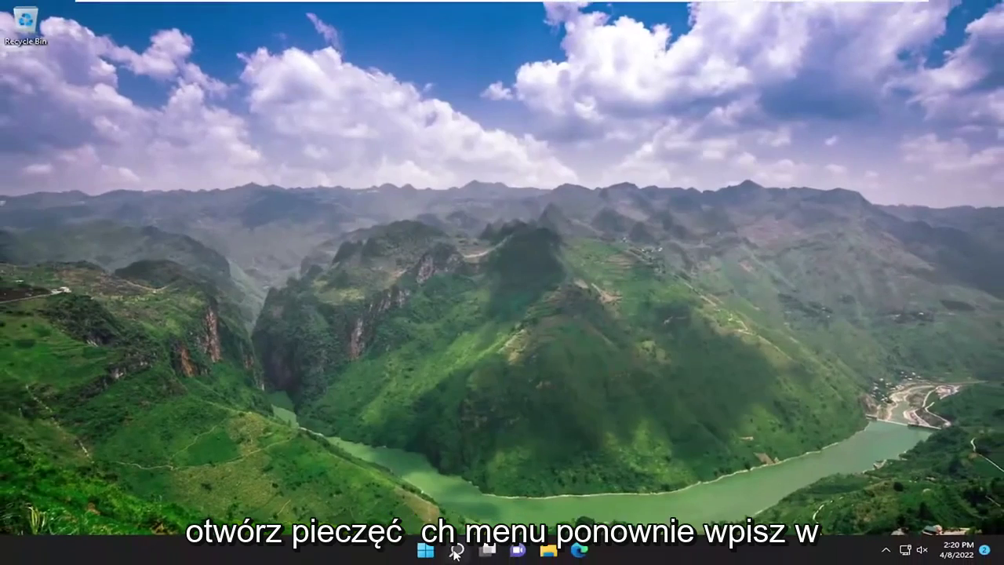
# Search the system for "store", open Microsoft Store and reposition its window on the desktop
pyautogui.click(445, 563)
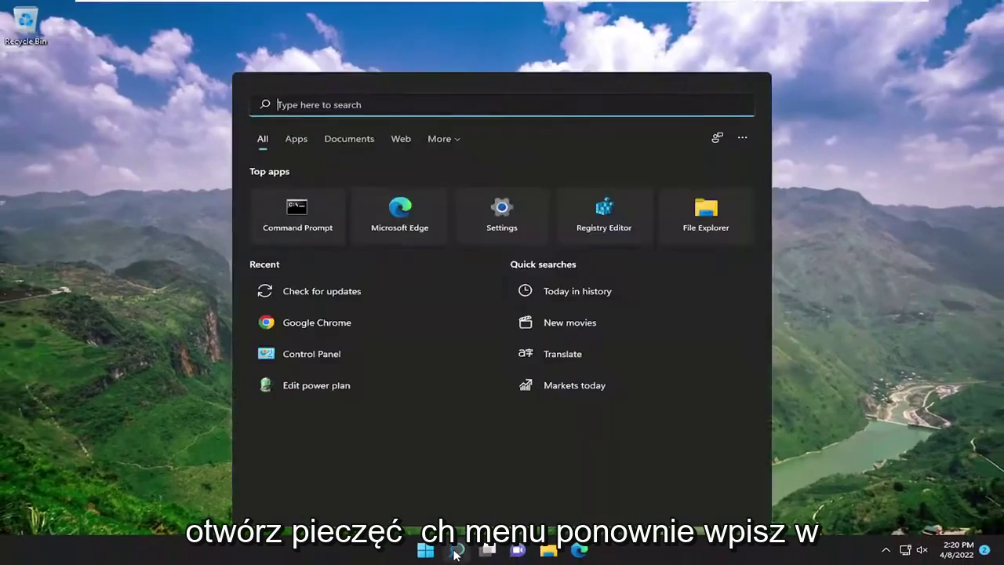
pyautogui.write('store')
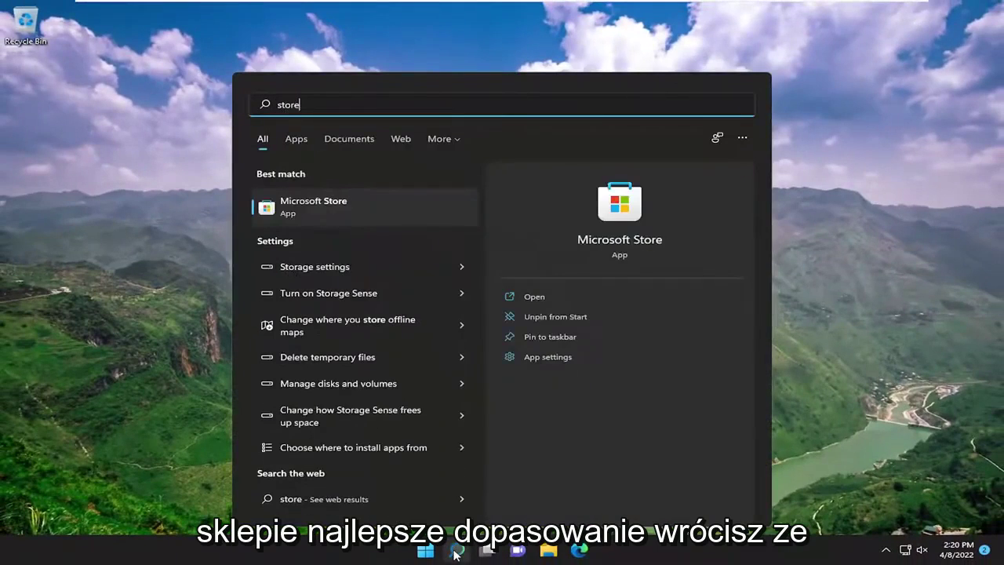
pyautogui.click(330, 206)
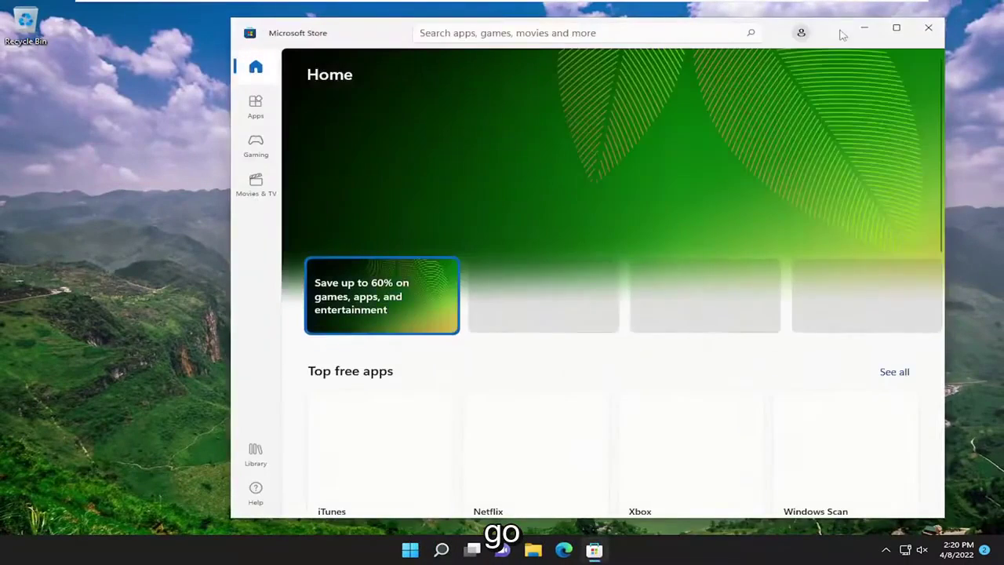
pyautogui.moveTo(847, 35); pyautogui.dragTo(803, 25)
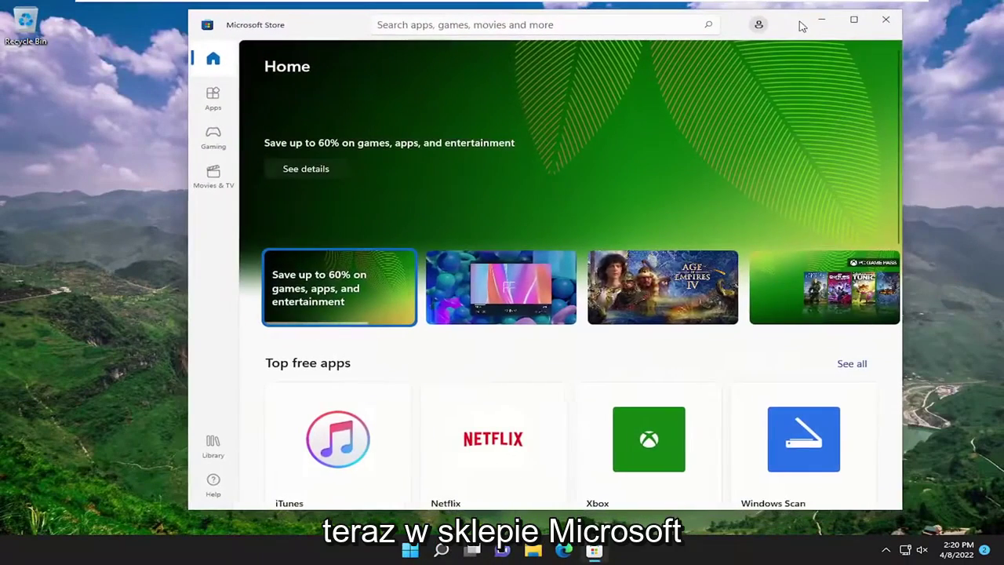
# Turn off automatic app updates in the Microsoft Store app settings and close the store
pyautogui.click(760, 26)
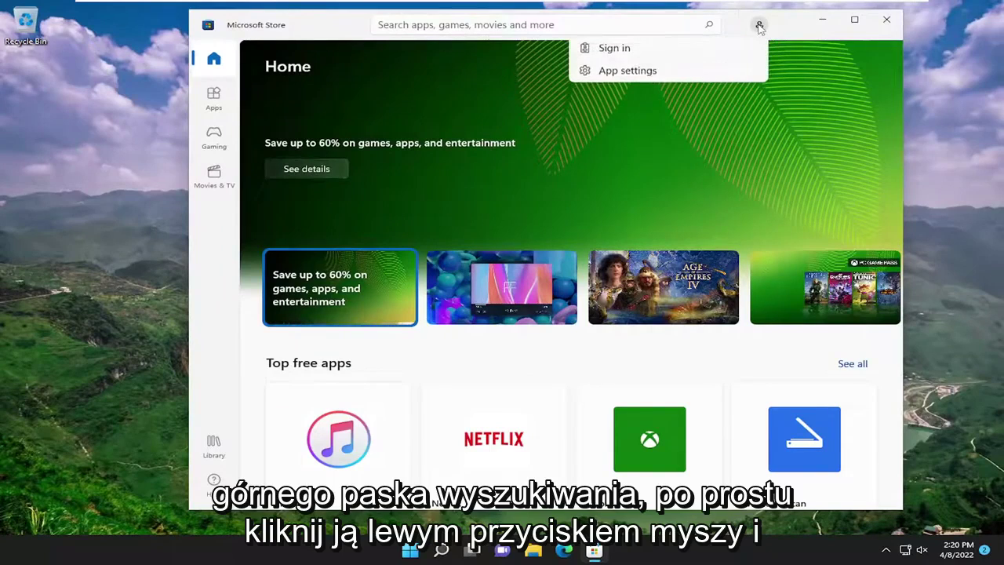
pyautogui.click(624, 70)
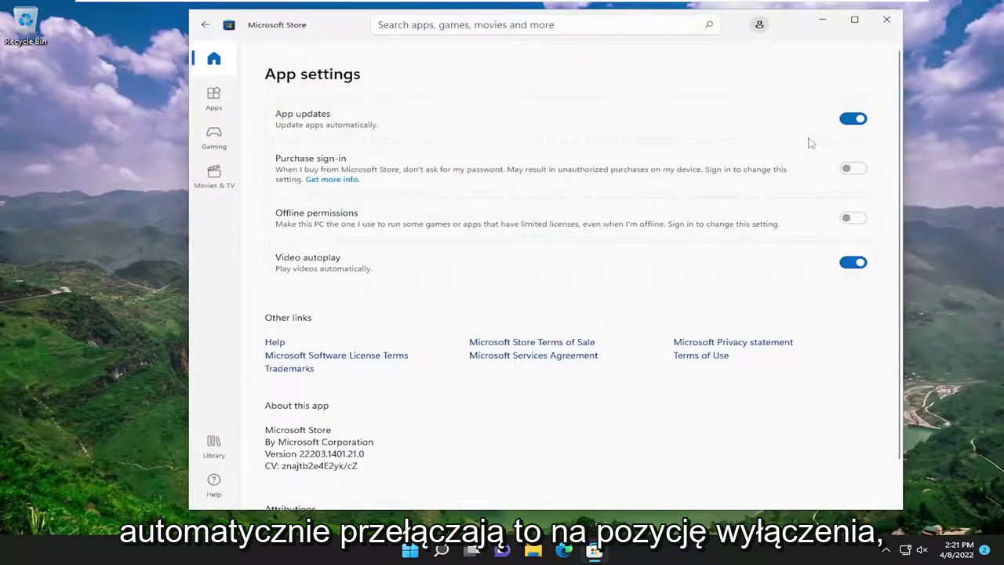
pyautogui.click(862, 120)
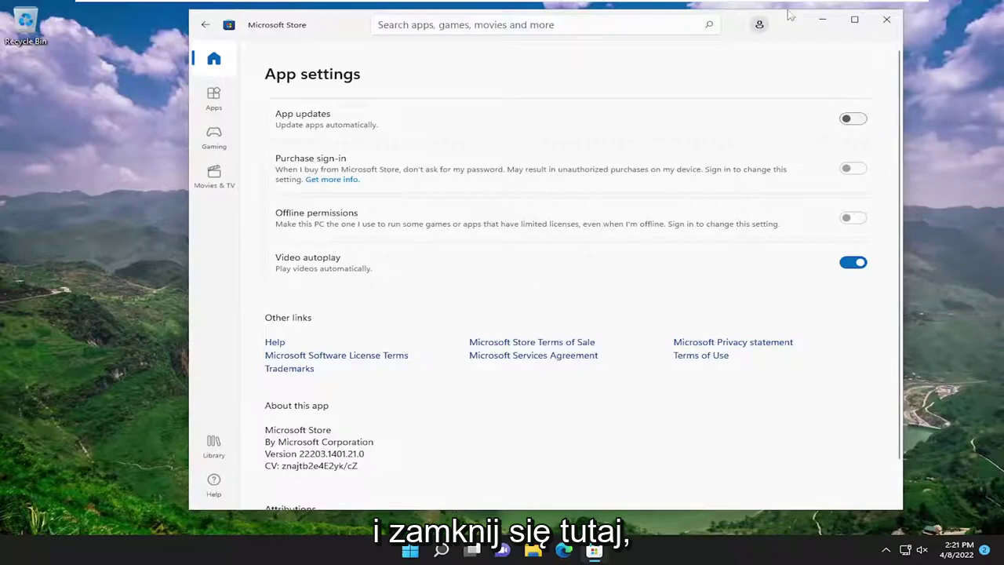
pyautogui.click(887, 19)
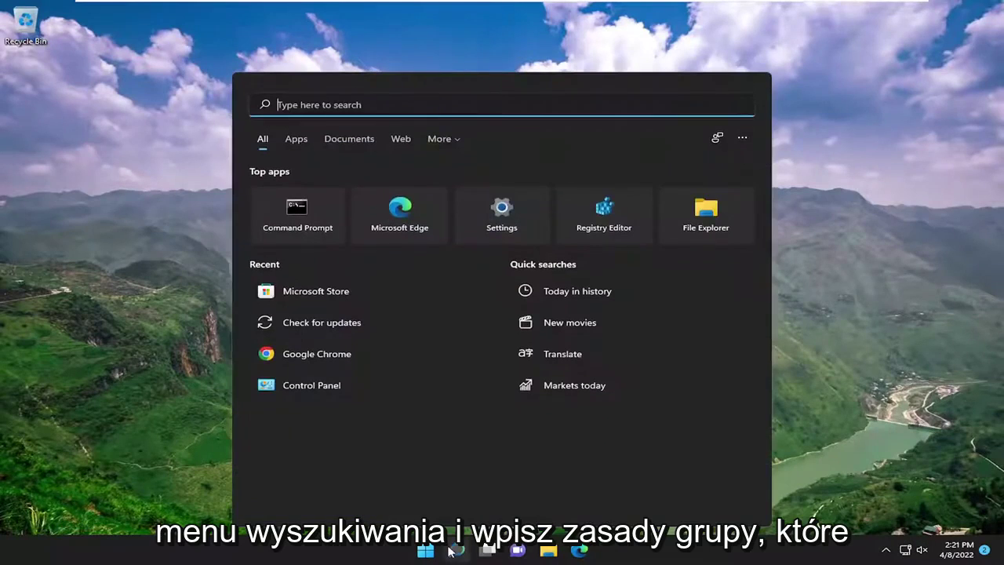
# Search the system for "group policy", open the Local Group Policy Editor and enlarge its window
pyautogui.write('group po')
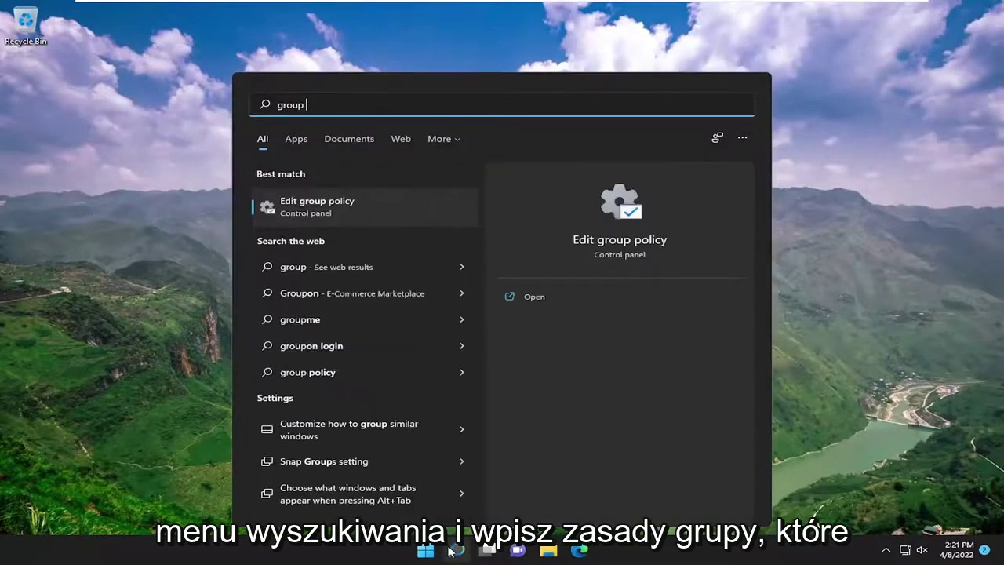
pyautogui.write('licy')
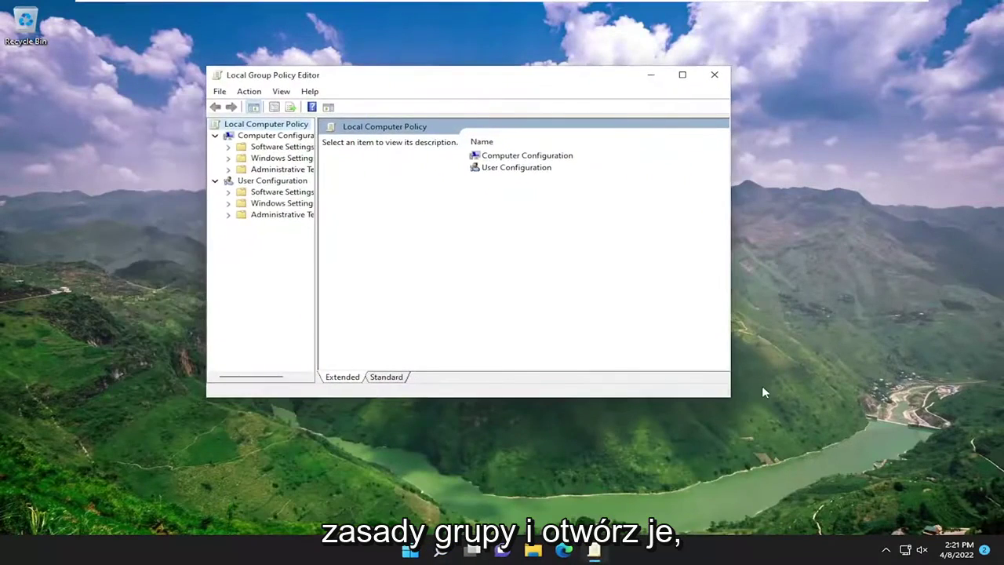
pyautogui.moveTo(731, 400); pyautogui.dragTo(829, 444)
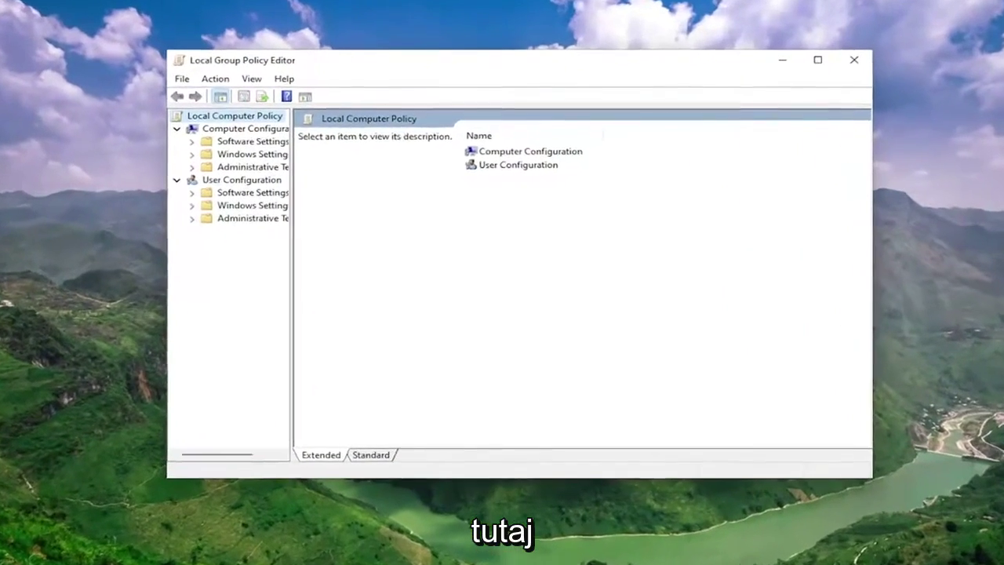
# Open the Delivery Optimization policies in Computer Configuration > Administrative Templates > Windows Components, widening the folder tree
pyautogui.click(273, 136)
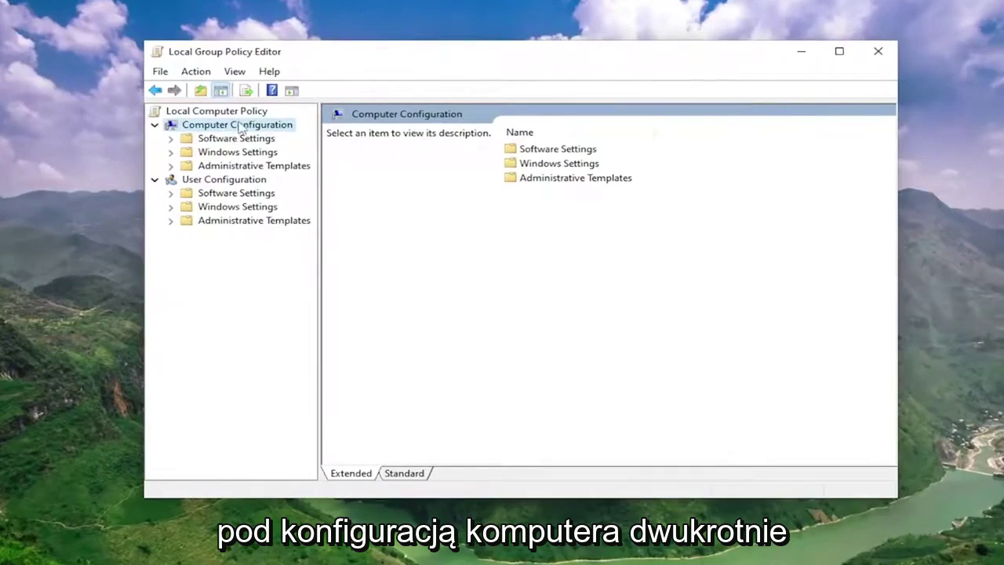
pyautogui.click(238, 167)
pyautogui.doubleClick(231, 168)
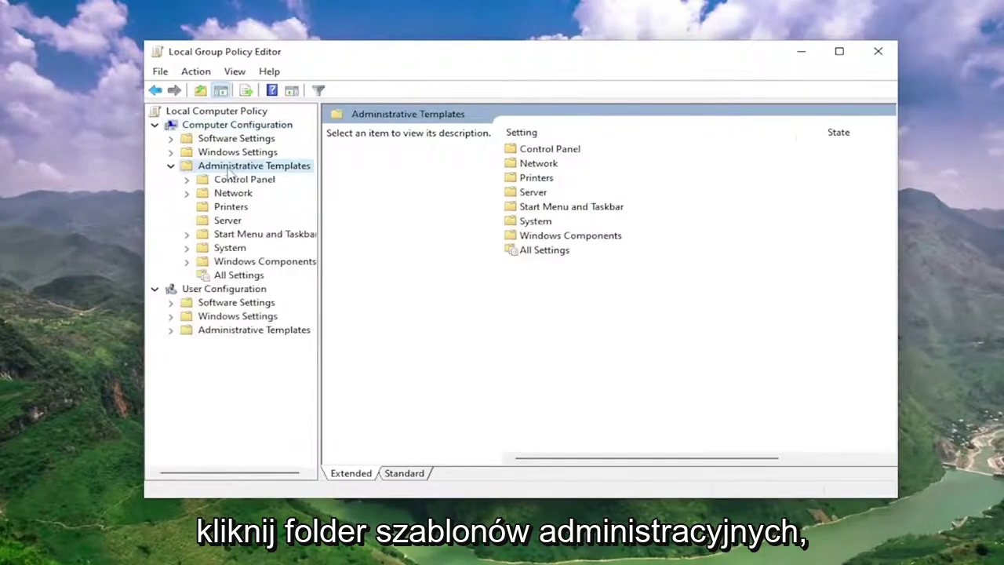
pyautogui.doubleClick(251, 263)
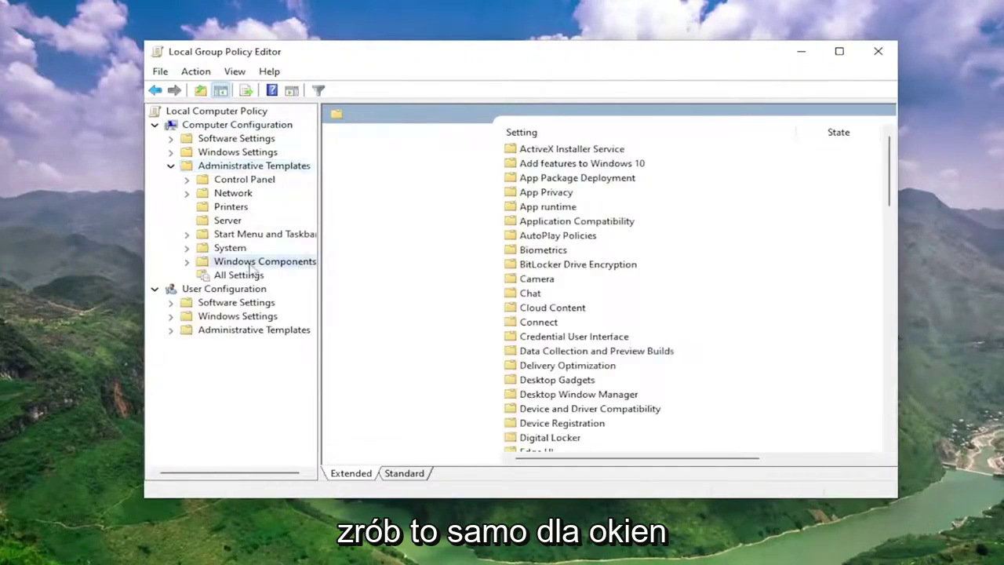
pyautogui.moveTo(317, 257); pyautogui.dragTo(369, 259)
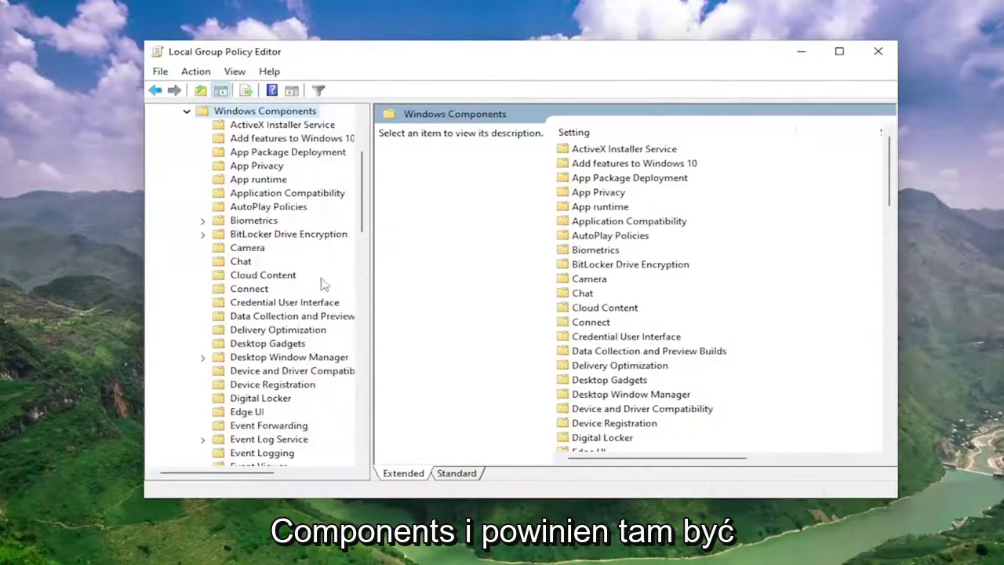
pyautogui.click(264, 331)
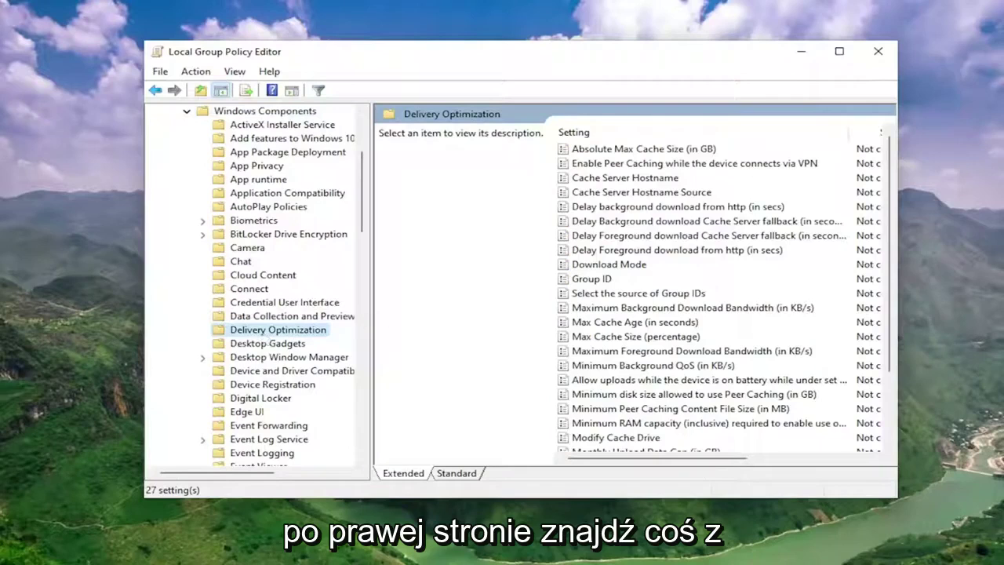
# Enable the Download Mode policy with the mode Simple (99) and apply the change
pyautogui.click(602, 267)
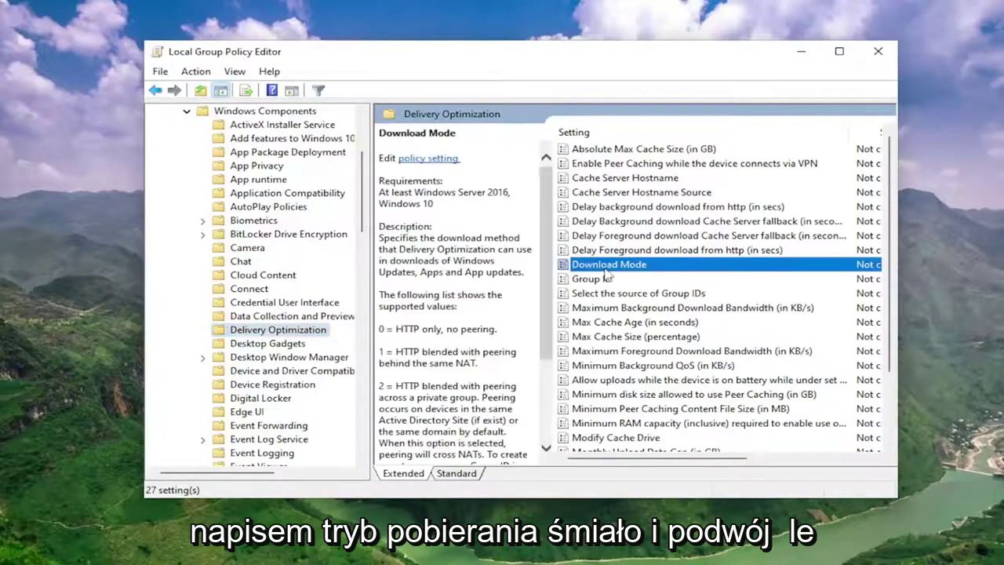
pyautogui.doubleClick(607, 267)
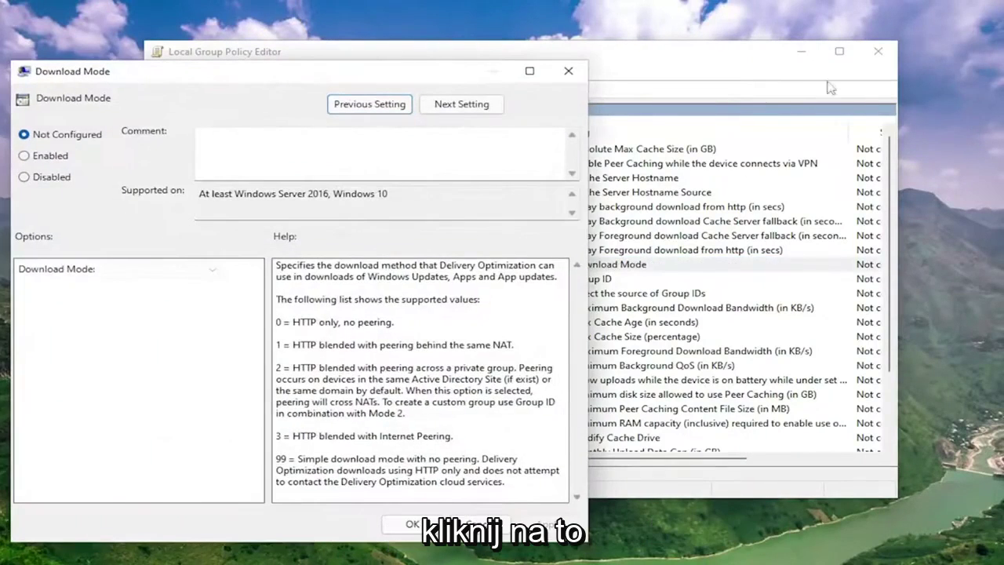
pyautogui.moveTo(339, 74); pyautogui.dragTo(539, 58)
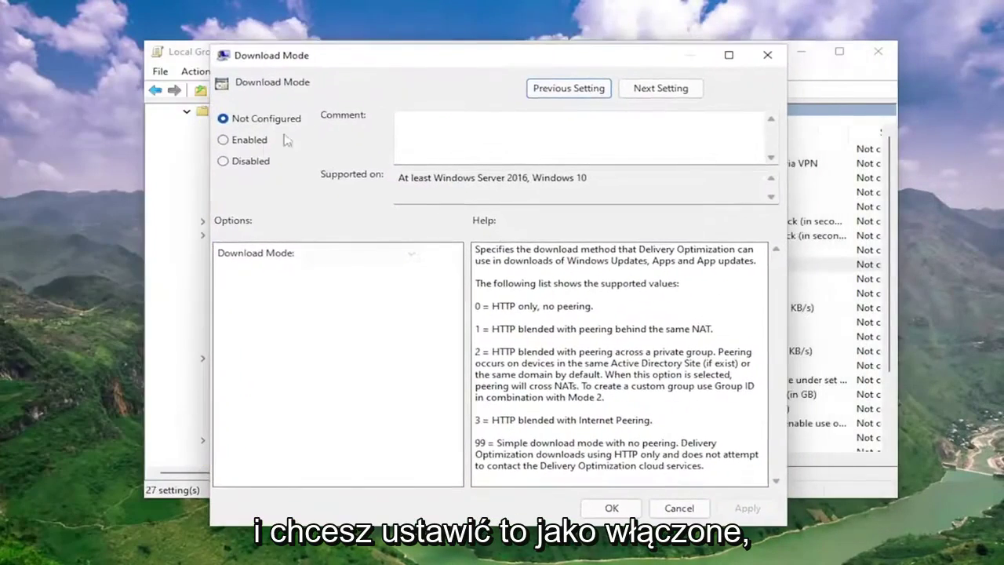
pyautogui.click(251, 146)
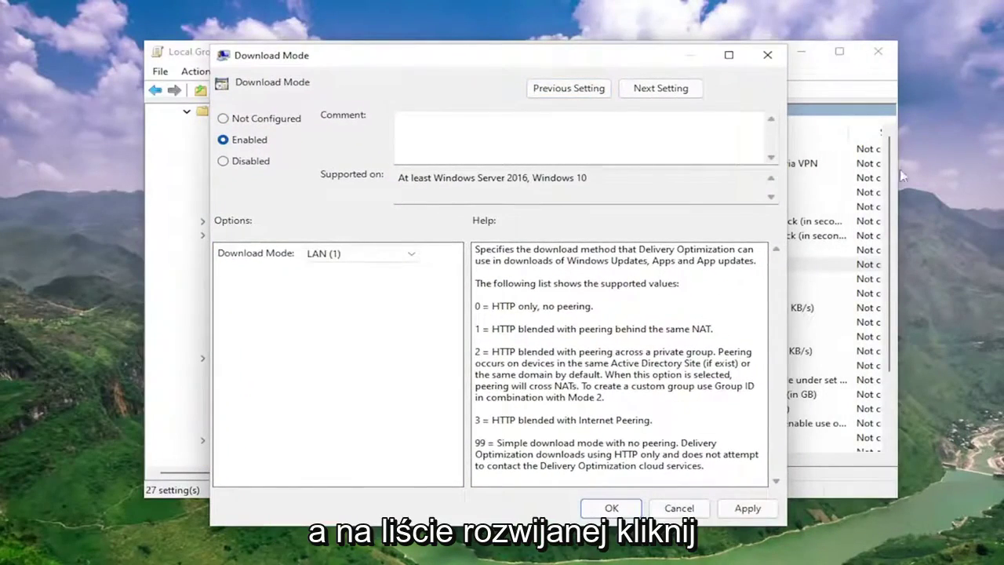
pyautogui.click(372, 252)
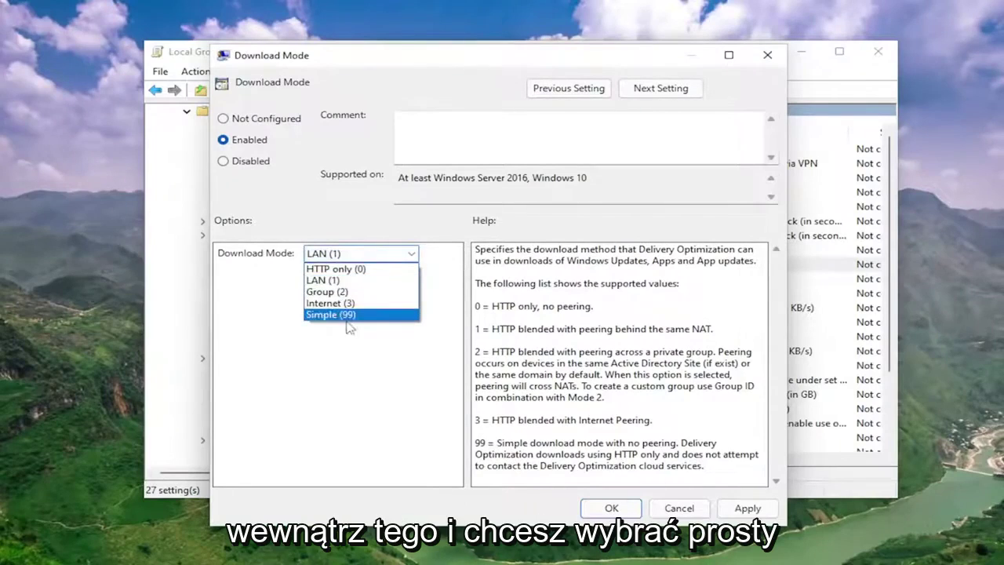
pyautogui.click(331, 314)
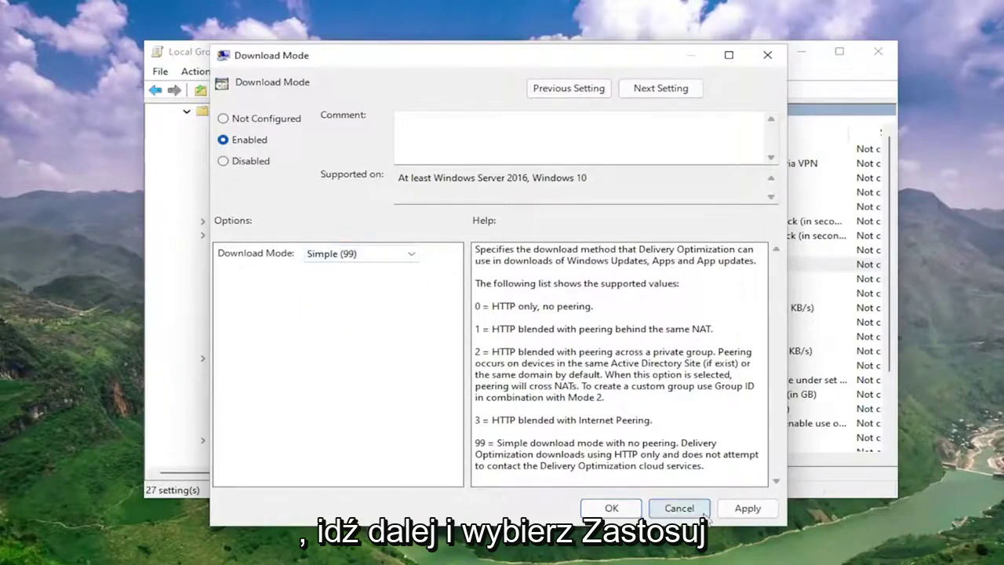
pyautogui.click(747, 509)
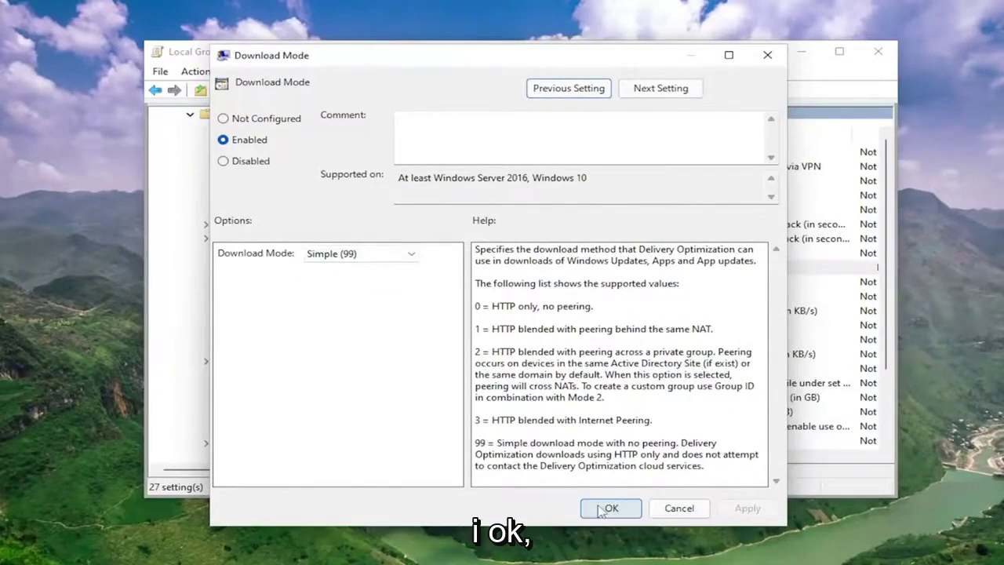
pyautogui.click(611, 509)
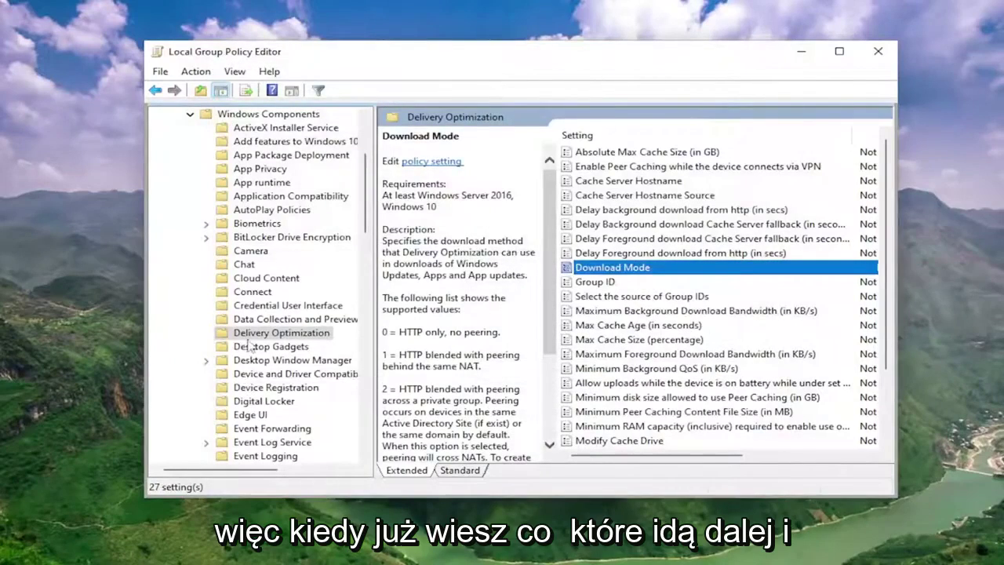
# Collapse Windows Components and open the Background Intelligent Transfer Service (BITS) policies in the Network folder of Administrative Templates
pyautogui.scroll(2, 200, 224)
pyautogui.click(190, 197)
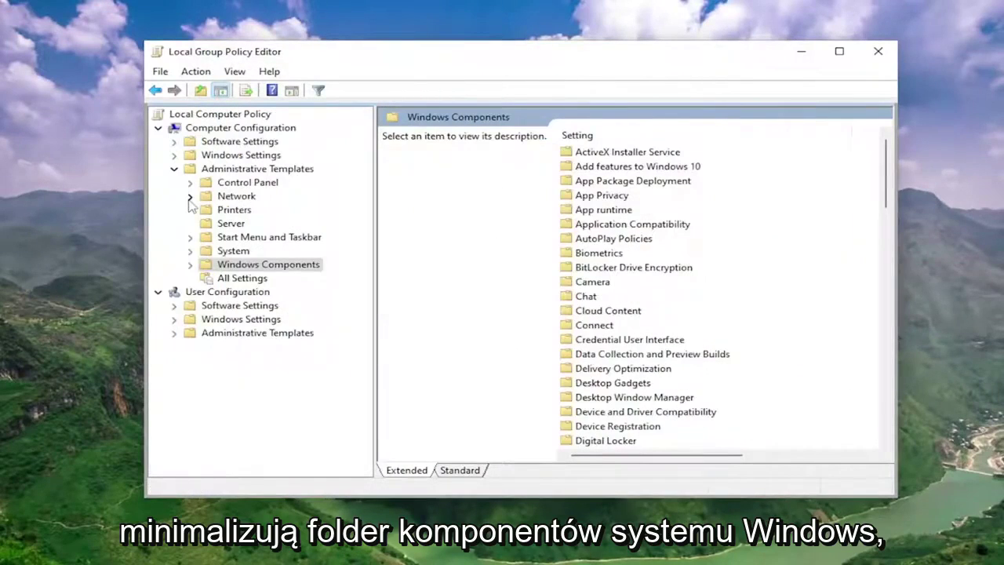
pyautogui.click(232, 198)
pyautogui.doubleClick(232, 197)
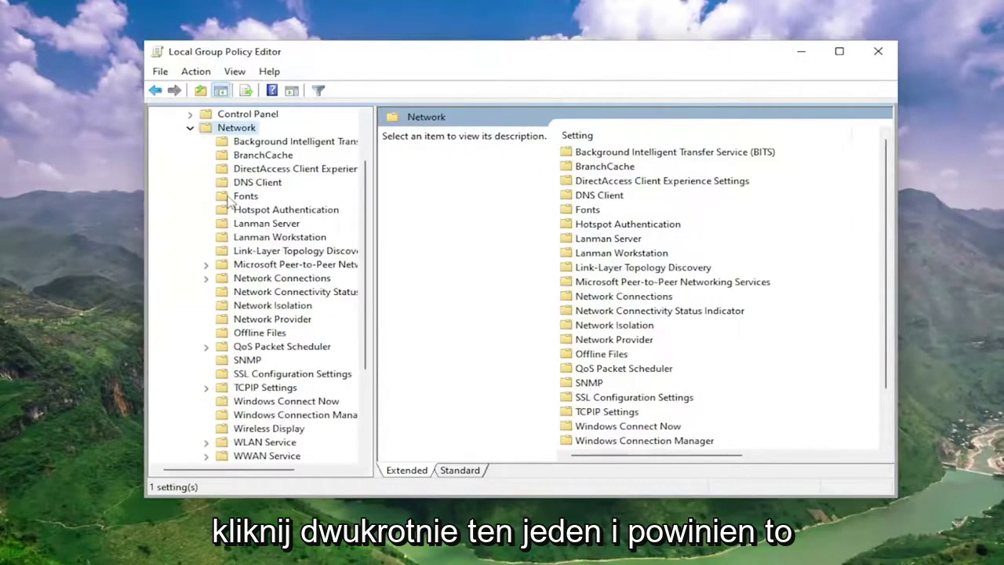
pyautogui.click(276, 145)
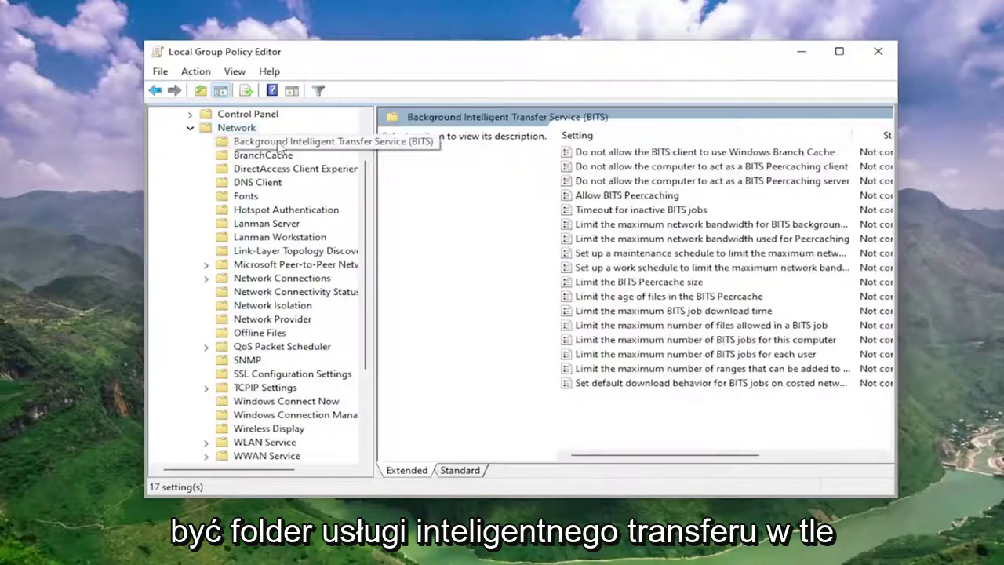
# Enable the "Limit the maximum network bandwidth for BITS background transfers" policy with its default limits and apply the change
pyautogui.doubleClick(688, 227)
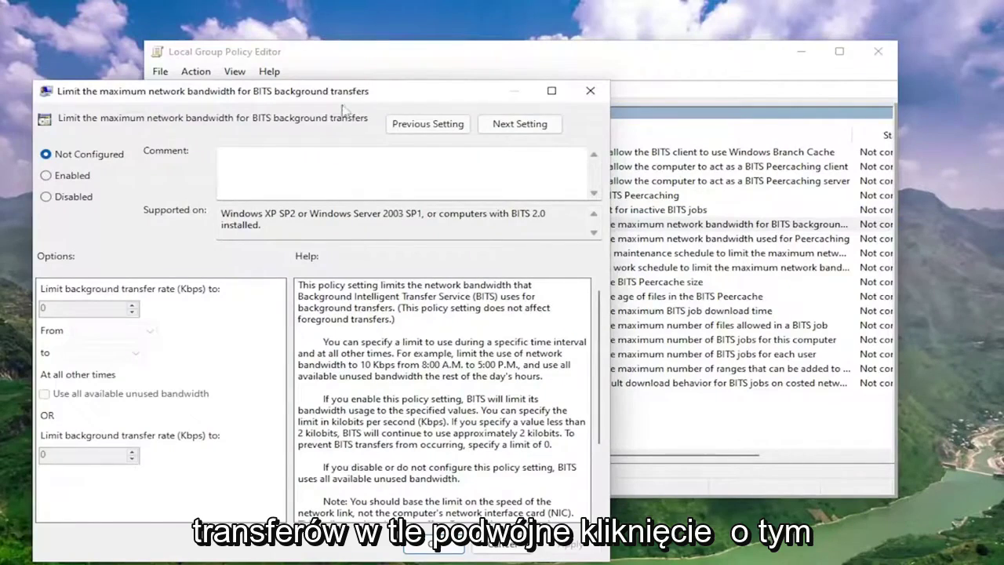
pyautogui.moveTo(351, 100); pyautogui.dragTo(527, 57)
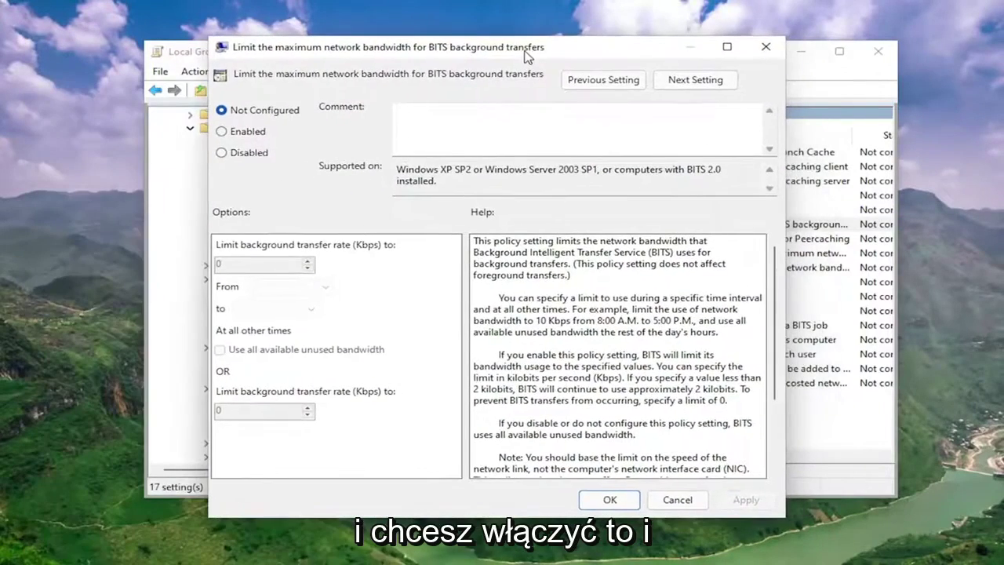
pyautogui.click(221, 131)
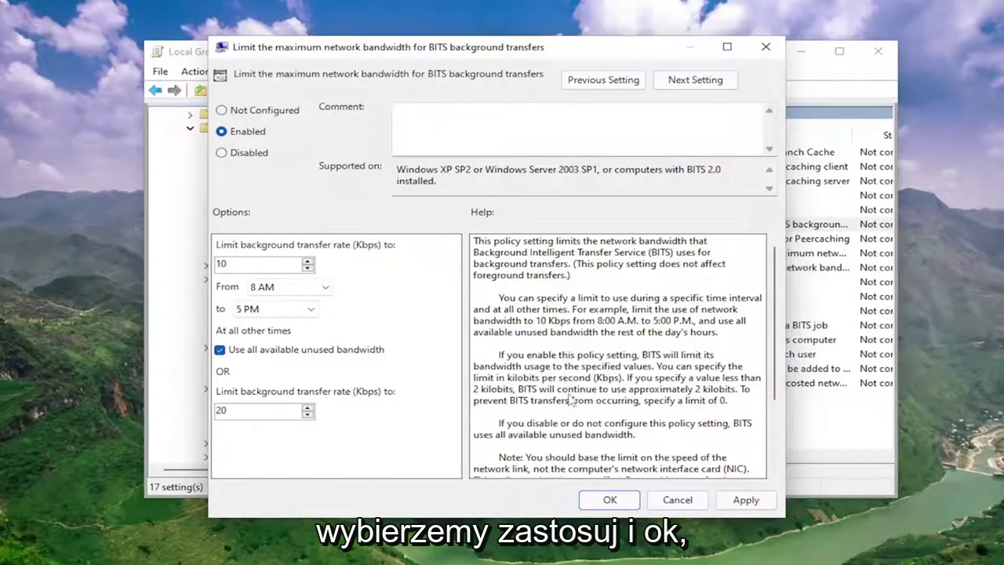
pyautogui.click(755, 502)
pyautogui.click(611, 500)
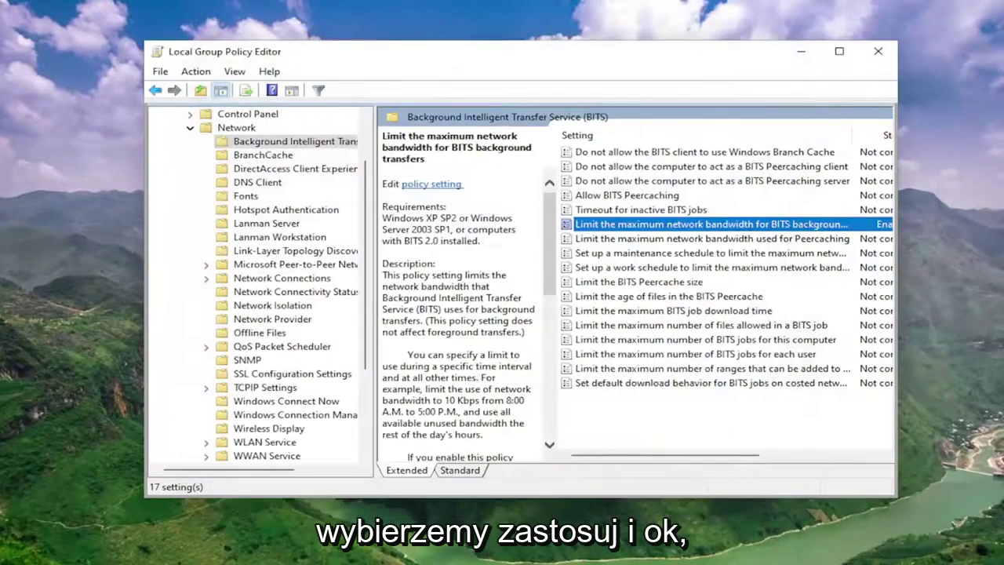
# Collapse the Network, Administrative Templates and Computer Configuration folders and close the Local Group Policy Editor
pyautogui.click(190, 196)
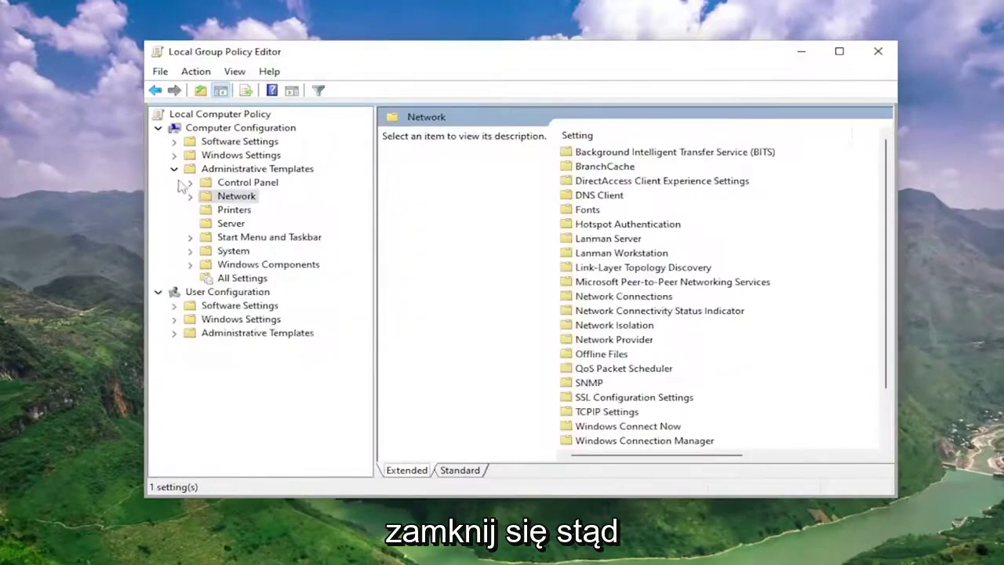
pyautogui.click(174, 168)
pyautogui.click(159, 127)
pyautogui.click(179, 114)
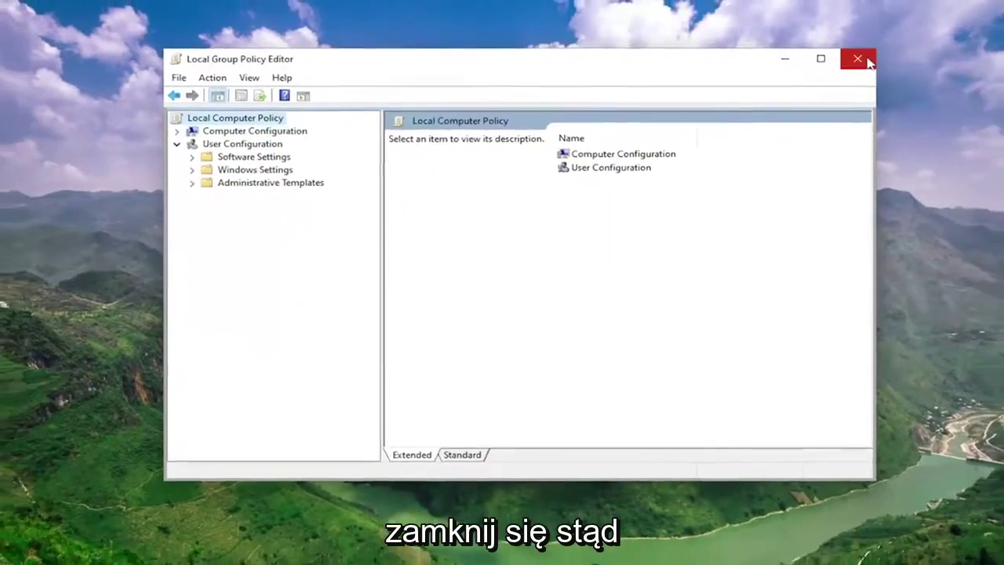
pyautogui.click(871, 54)
# Restart the computer so that the policy changes take effect
pyautogui.rightClick(425, 551)
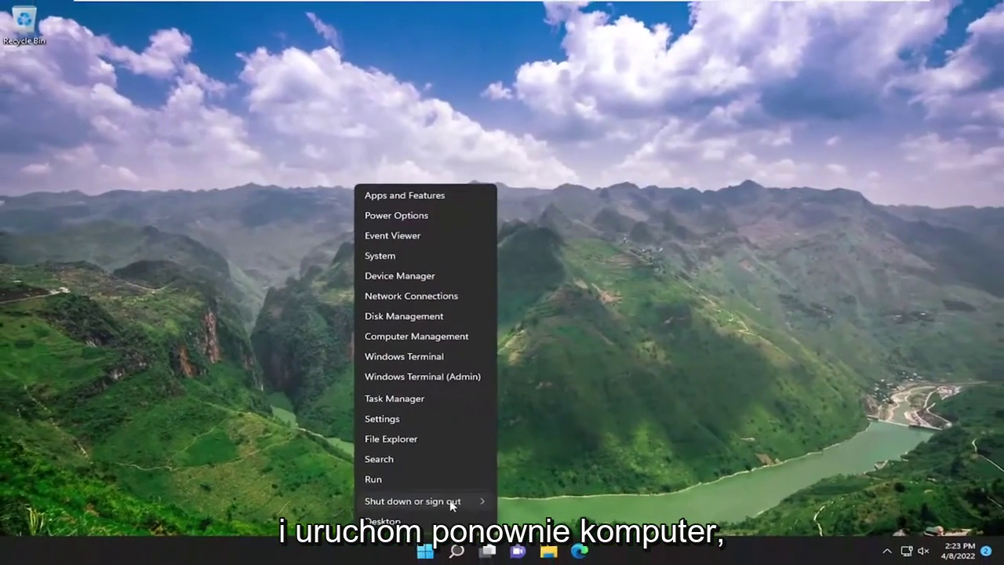
pyautogui.moveTo(452, 502)
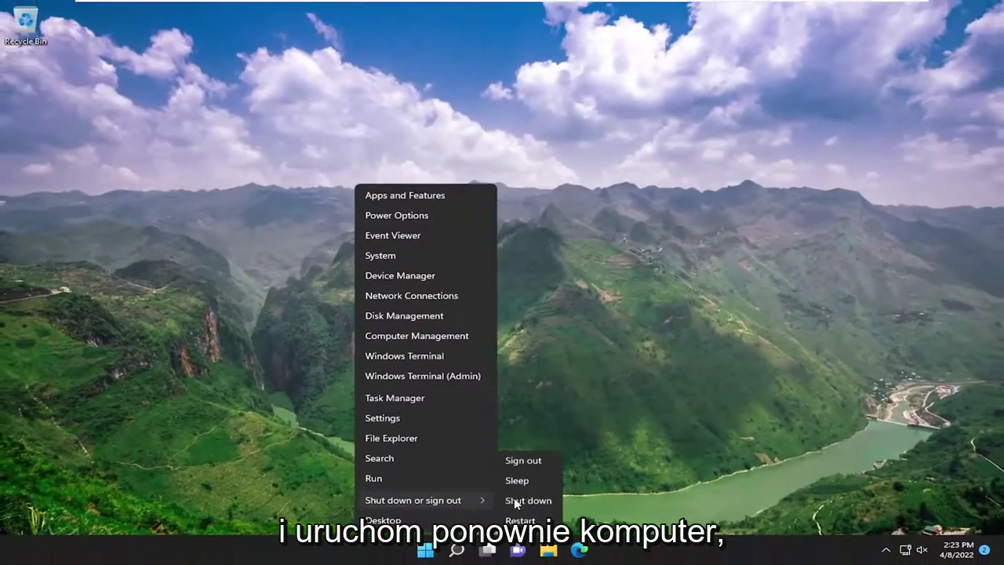
pyautogui.click(557, 519)
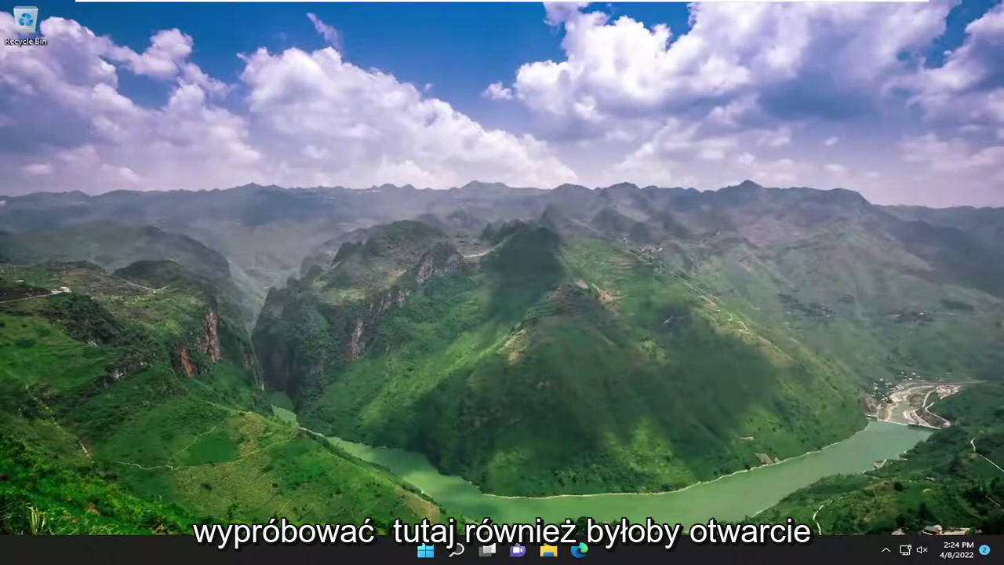
# Search the system for "cmd" and open Command Prompt as administrator, allowing it to make changes to the device
pyautogui.click(458, 550)
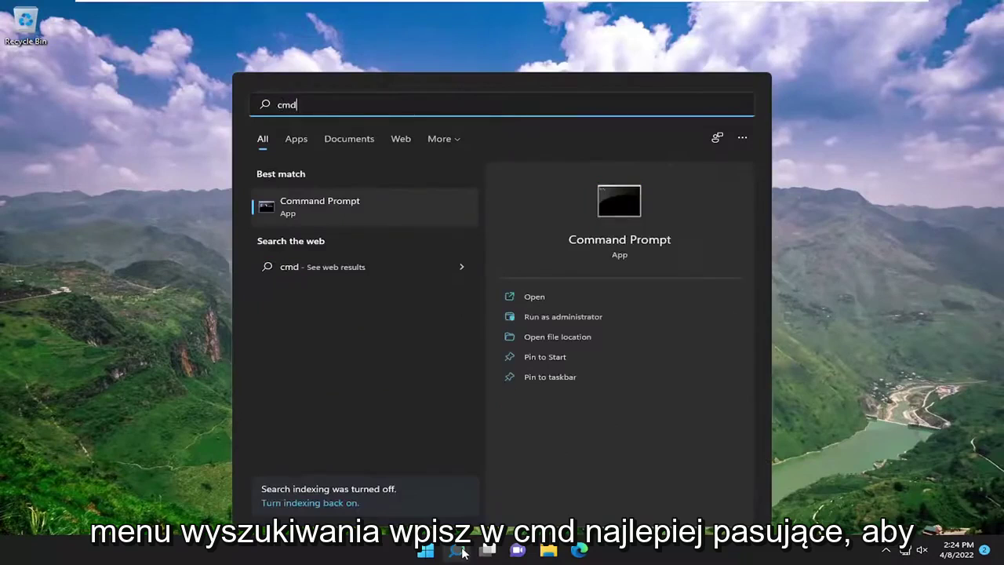
pyautogui.rightClick(313, 206)
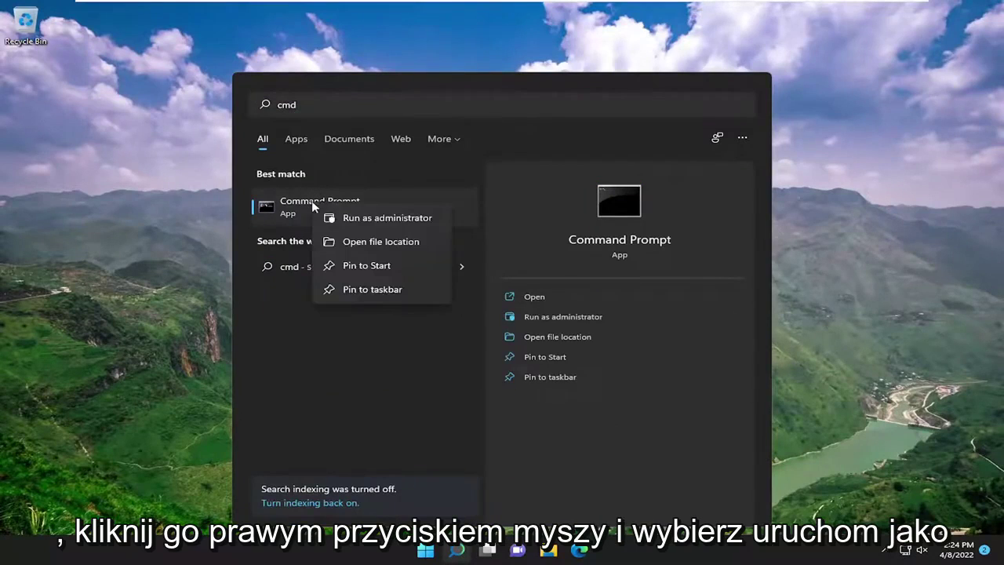
pyautogui.click(382, 219)
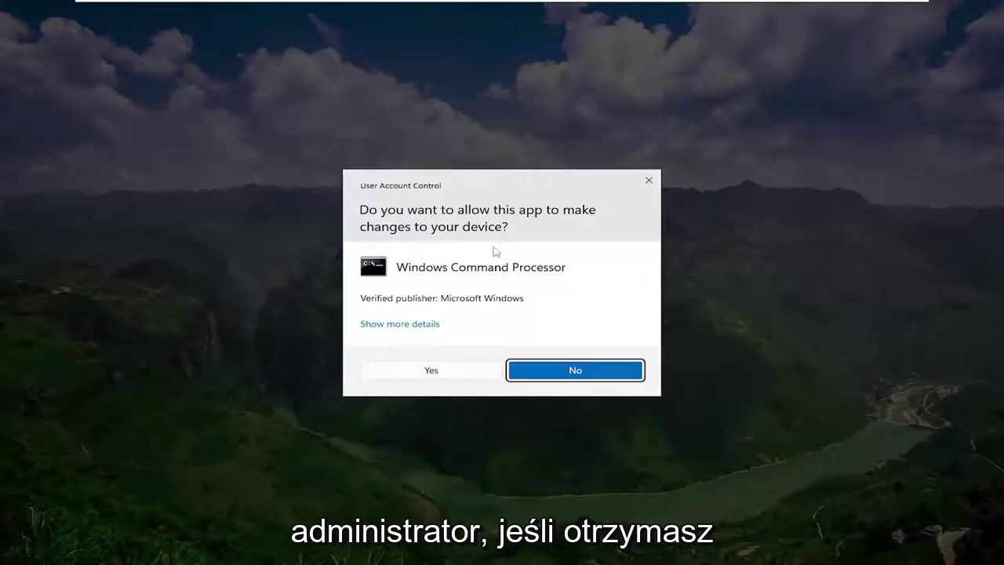
pyautogui.click(421, 375)
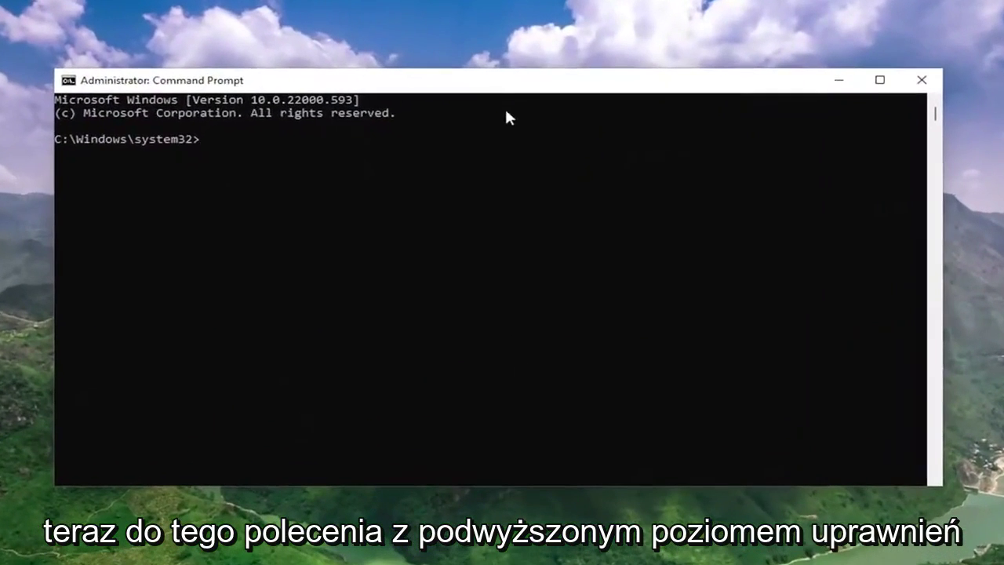
# Run the system file check with the command "sfc /scannow"
pyautogui.write('sf')
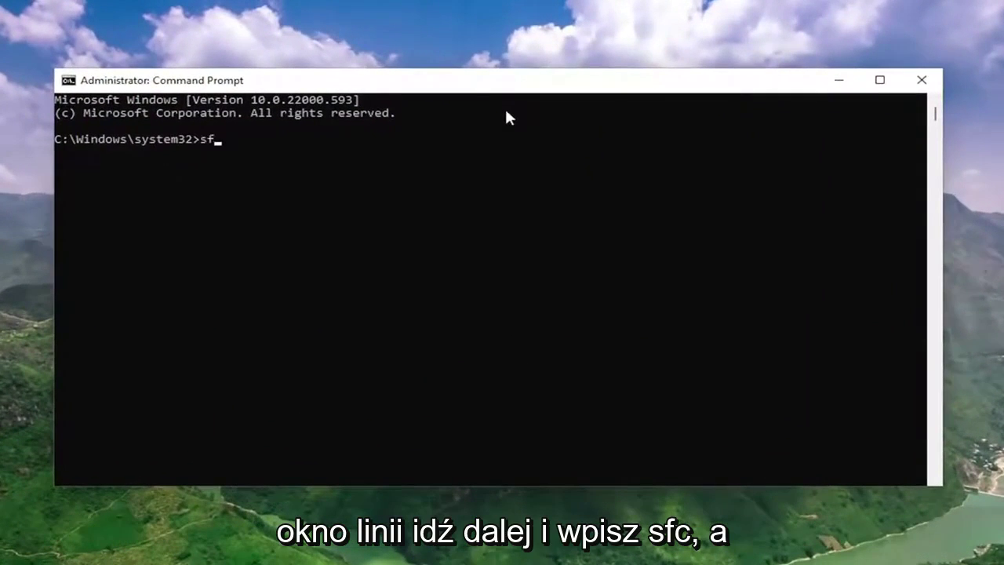
pyautogui.write('c /s')
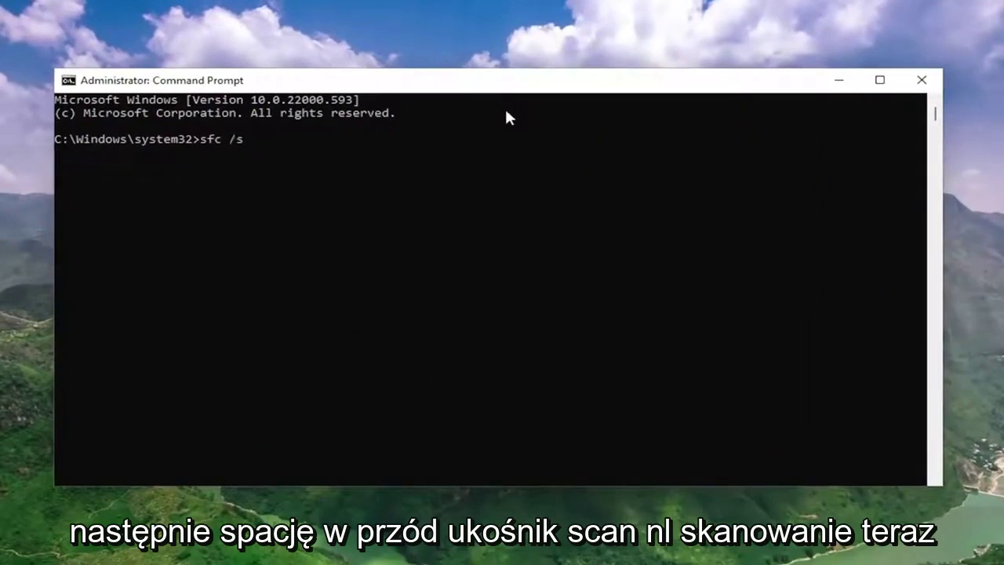
pyautogui.write('cannow')
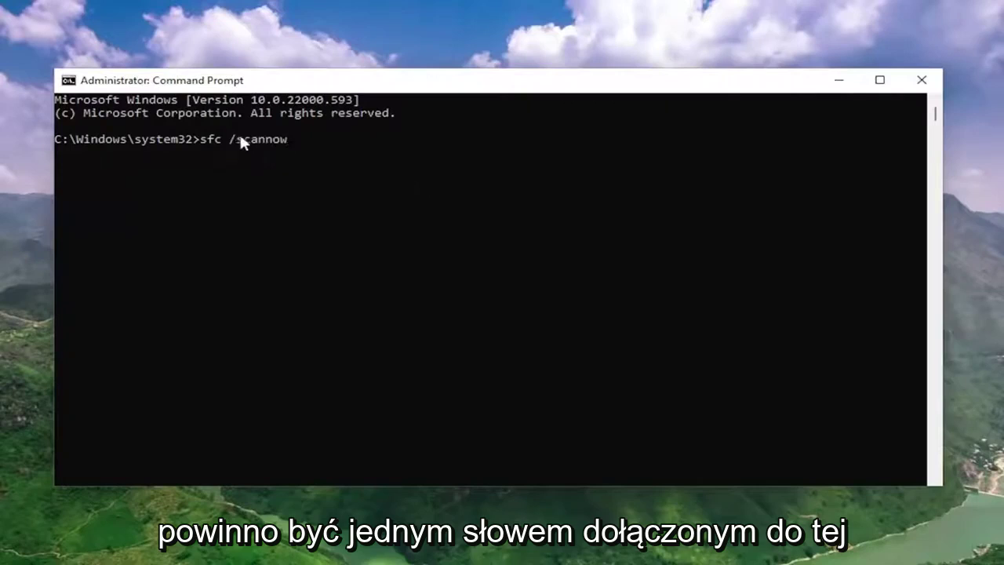
pyautogui.press('Return')
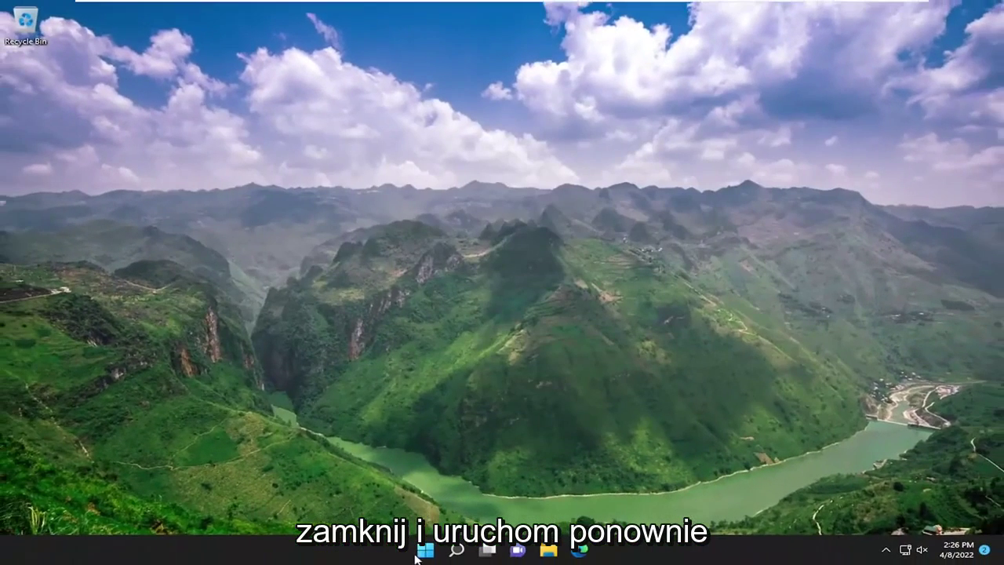
# Bring up the system's shut down and sign out options for restarting the computer
pyautogui.press('super+x')
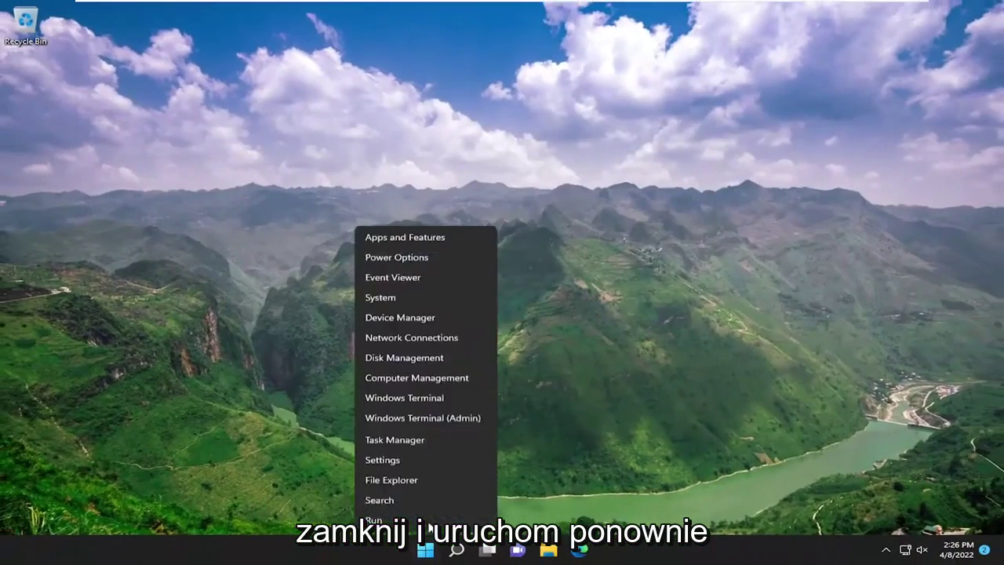
pyautogui.moveTo(453, 505)
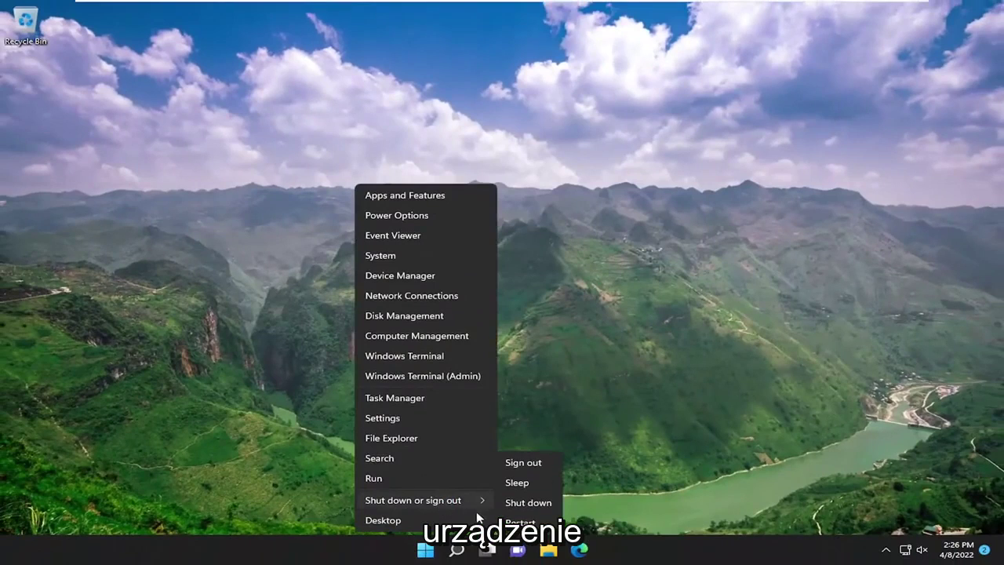